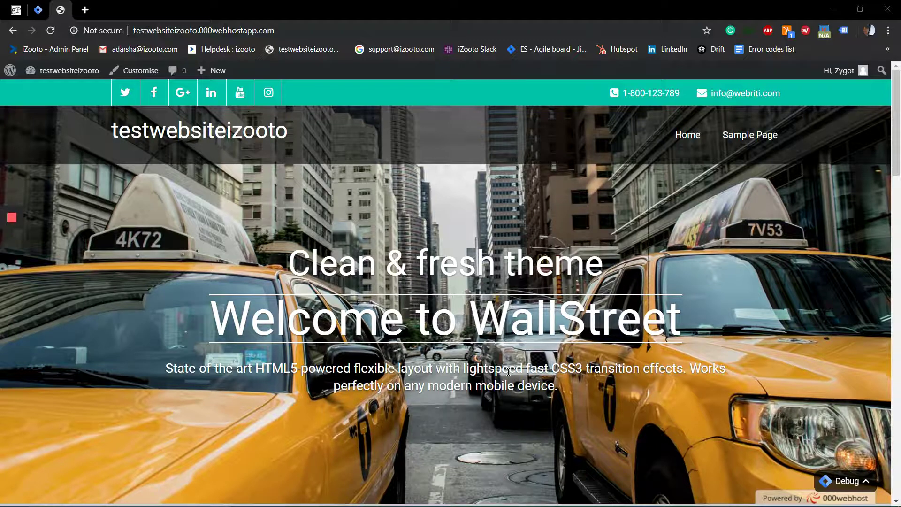
# - Switch Chrome to the geoPlugin quickstart page showing its geo-localized JavaScript snippet
pyautogui.hotkey('ctrl', '1')
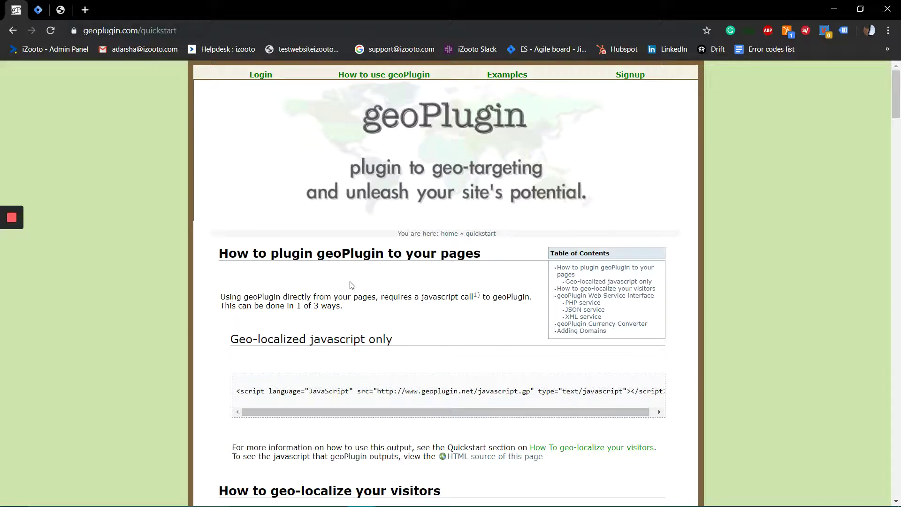
# - Compare the Geo Tag's Custom HTML with the geoPlugin quickstart snippet, then close the tag editor
pyautogui.click(47, 11)
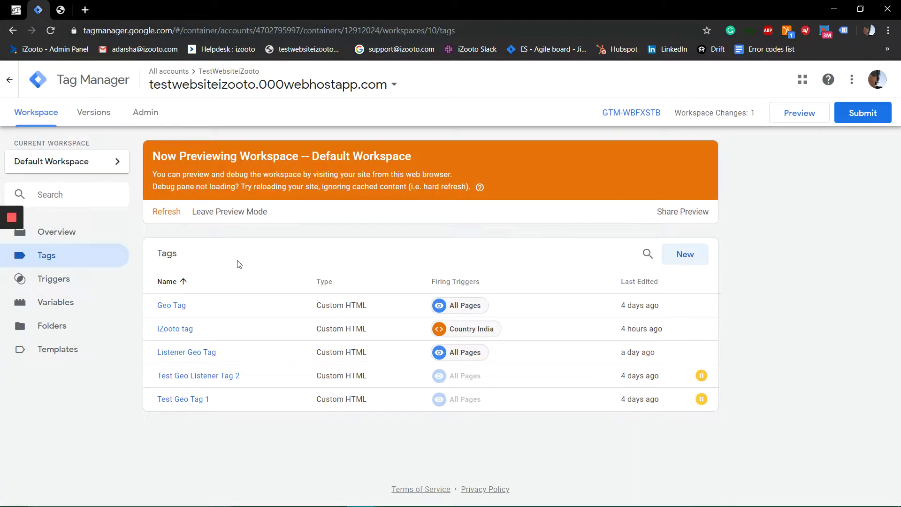
pyautogui.click(164, 305)
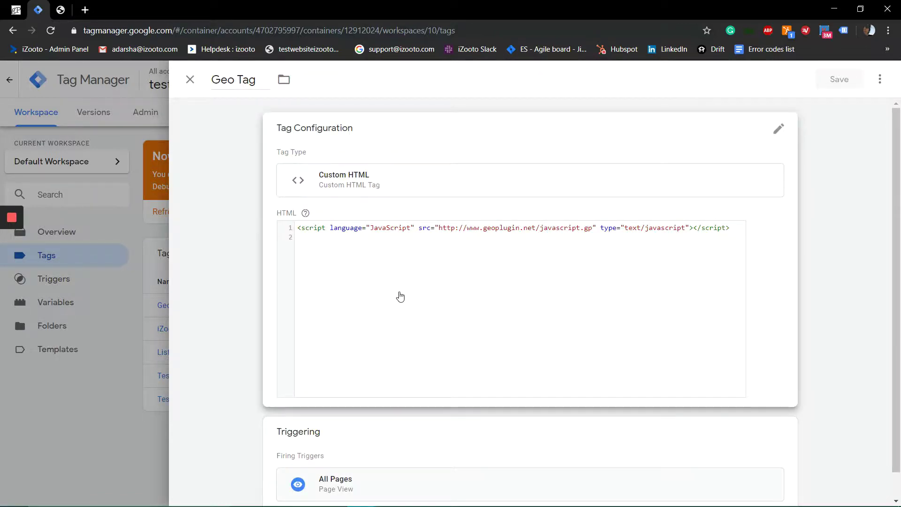
pyautogui.hotkey('ctrl', 'shift', 'Tab')
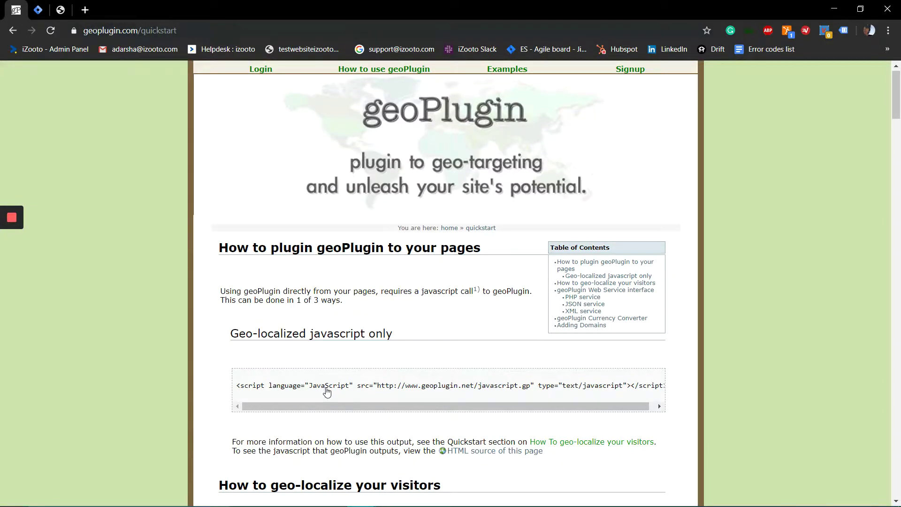
pyautogui.hotkey('ctrl', 'Tab')
pyautogui.scroll(-1, 444, 314)
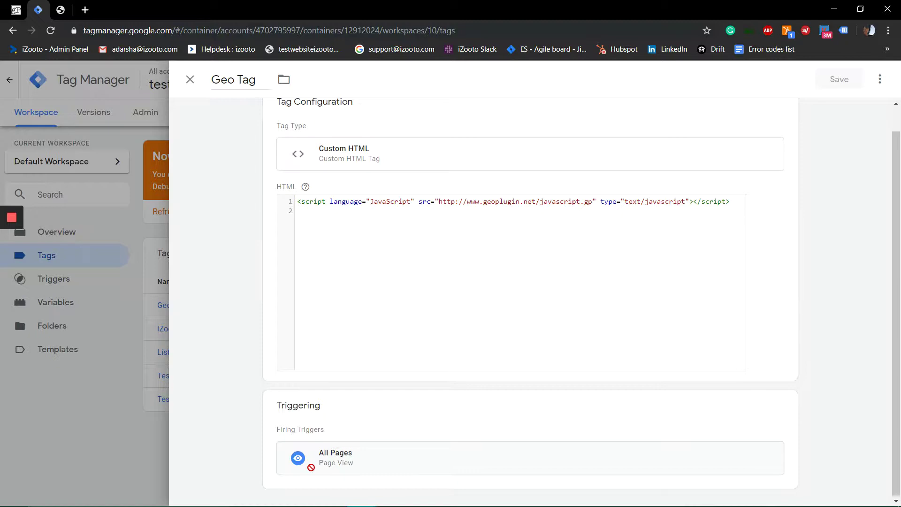
pyautogui.click(106, 458)
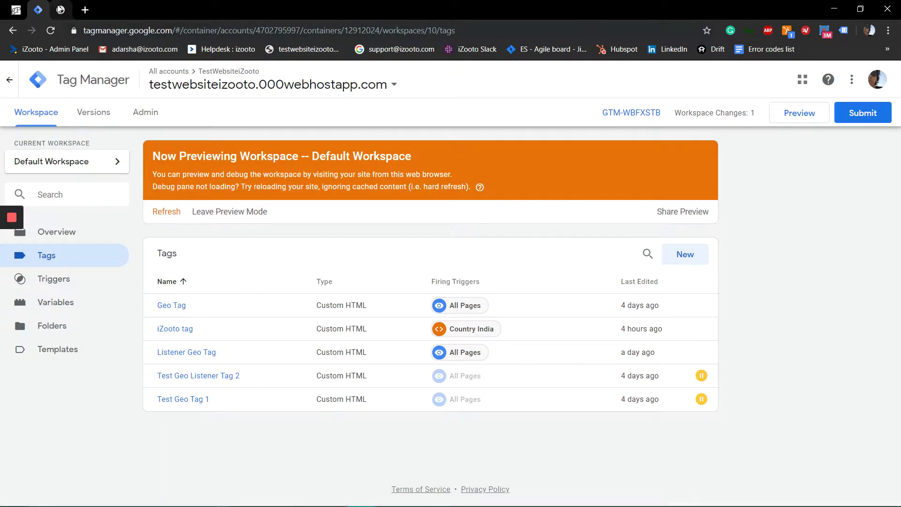
pyautogui.hotkey('ctrl', 'Tab')
# - Expand the Tag Manager debug summary and open the test site's developer tools Console
pyautogui.click(842, 484)
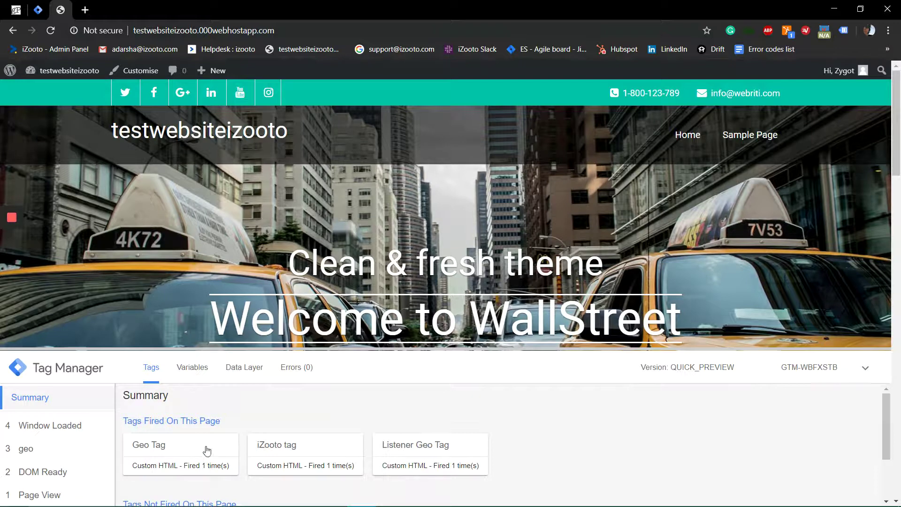
pyautogui.rightClick(309, 254)
pyautogui.click(351, 391)
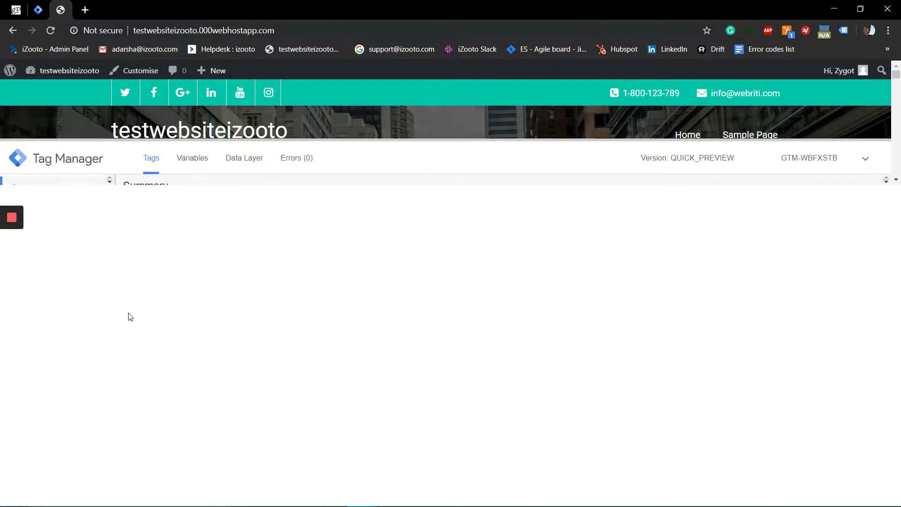
pyautogui.click(91, 193)
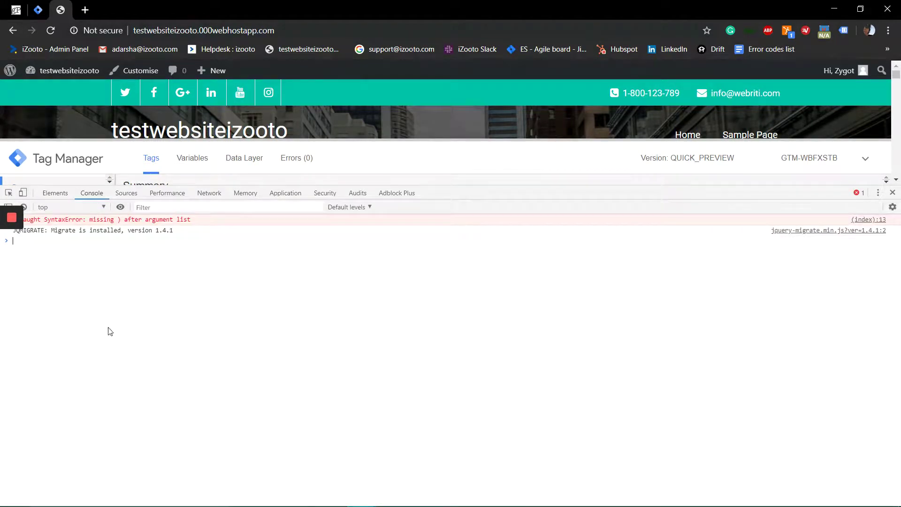
# - Run geoplugin_countryName() in the console, returning India
pyautogui.click(25, 6)
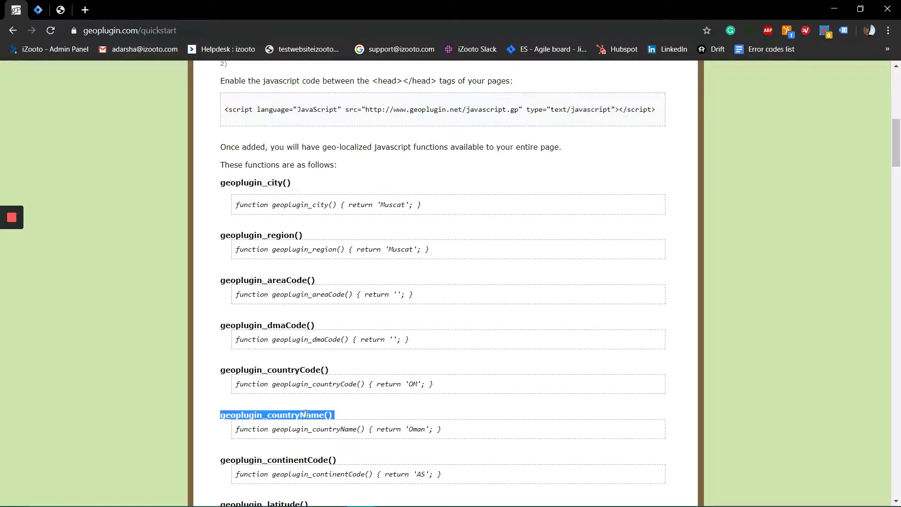
pyautogui.hotkey('ctrl', 'c')
pyautogui.click(61, 10)
pyautogui.hotkey('ctrl', 'v')
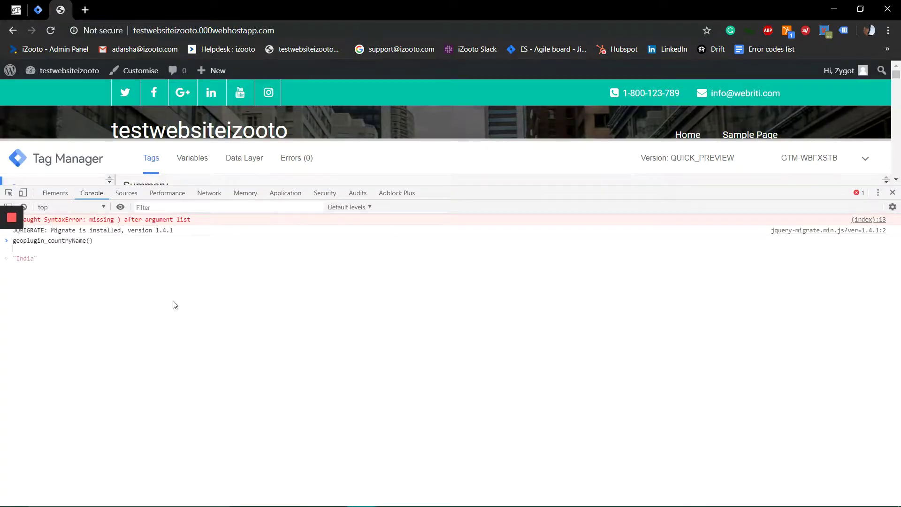
pyautogui.press('Return')
# - Run geoplugin_city() in the console, returning Noida
pyautogui.click(19, 10)
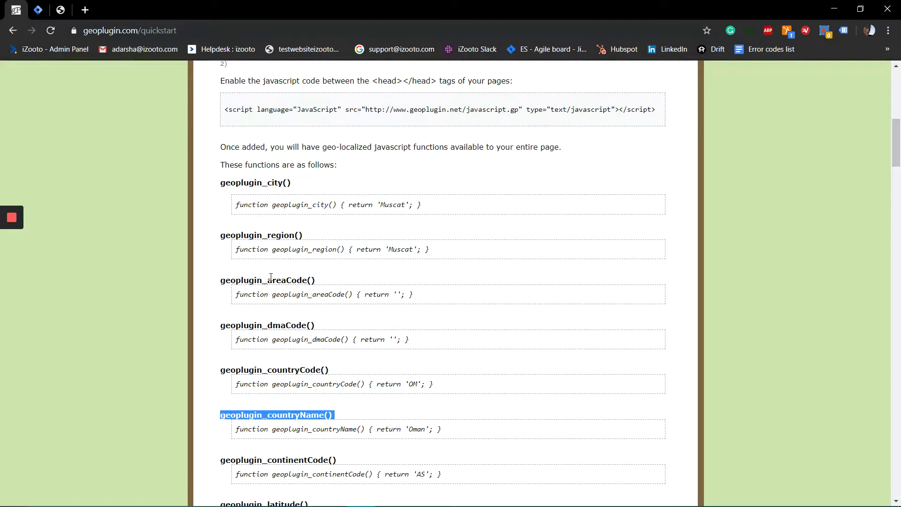
pyautogui.tripleClick(273, 183)
pyautogui.click(60, 9)
pyautogui.hotkey('ctrl', 'v')
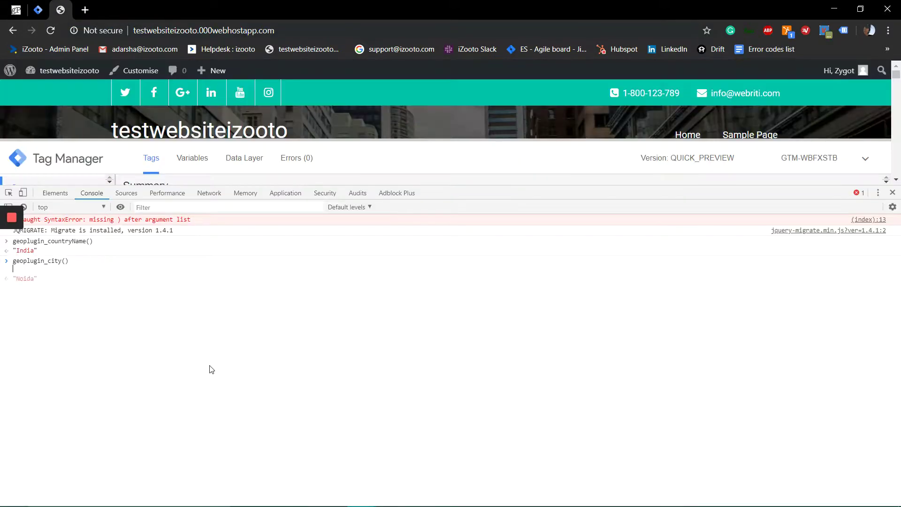
pyautogui.press('Return')
pyautogui.hotkey('ctrl', 'shift', 'Tab')
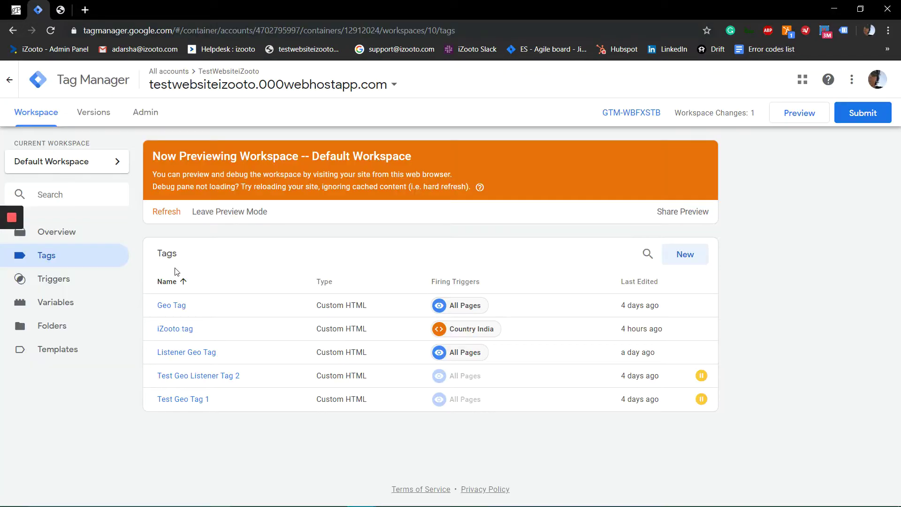
# - Review the Listener Geo Tag's code pushing a 'geo' event with country, currency, city and region to dataLayer
pyautogui.click(198, 354)
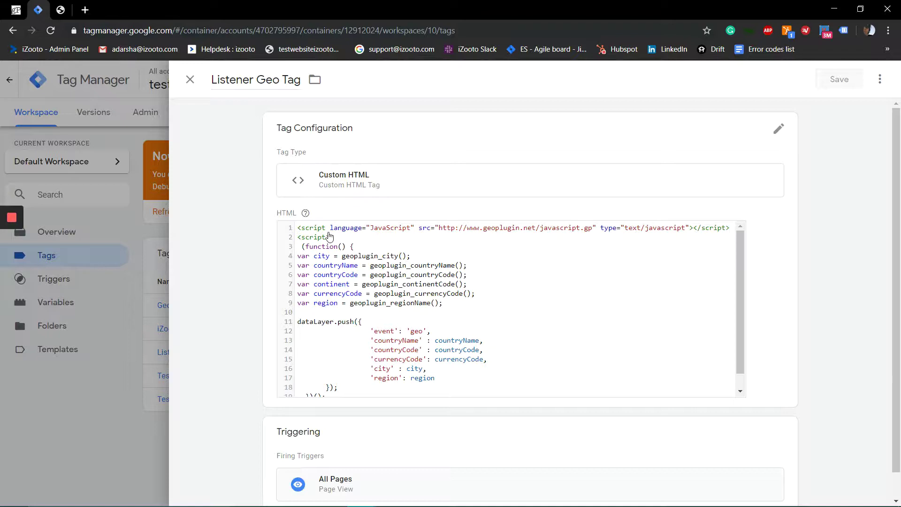
pyautogui.hotkey('ctrl', 'shift', 'Tab')
pyautogui.scroll(2, 384, 248)
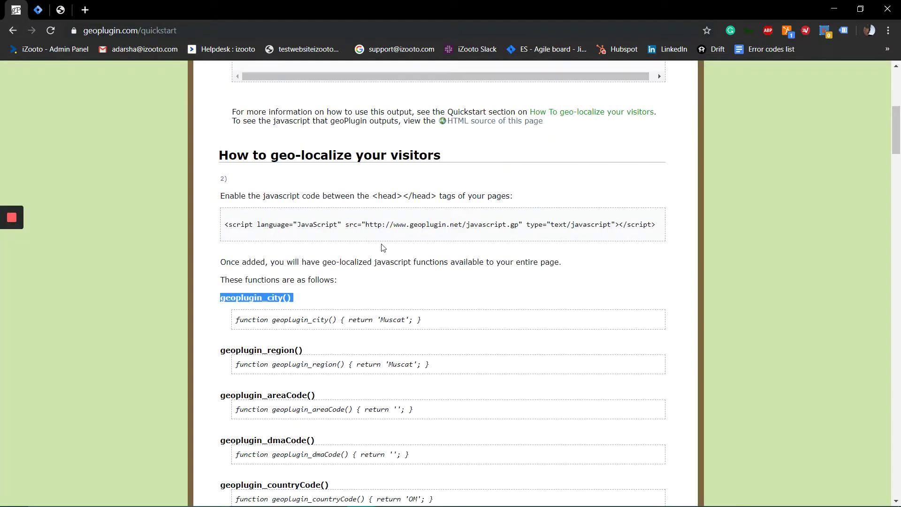
pyautogui.hotkey('ctrl', 'Tab')
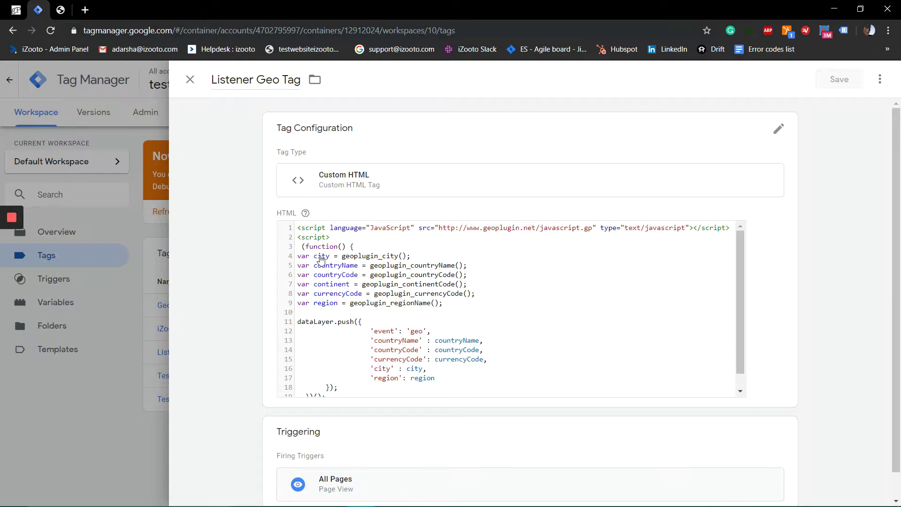
pyautogui.scroll(-1, 356, 318)
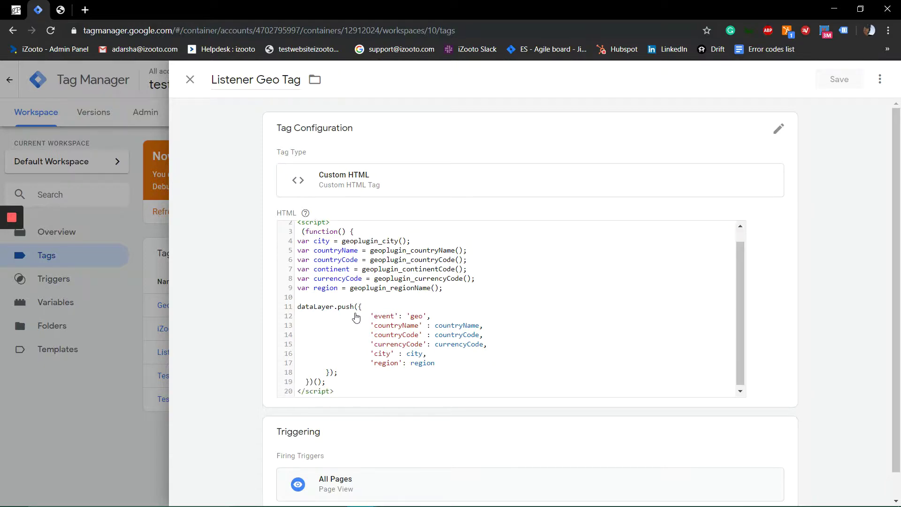
# - Inspect the geo event's Data Layer in preview: India, IN, INR, Noida, Uttar Pradesh
pyautogui.click(128, 424)
pyautogui.click(65, 13)
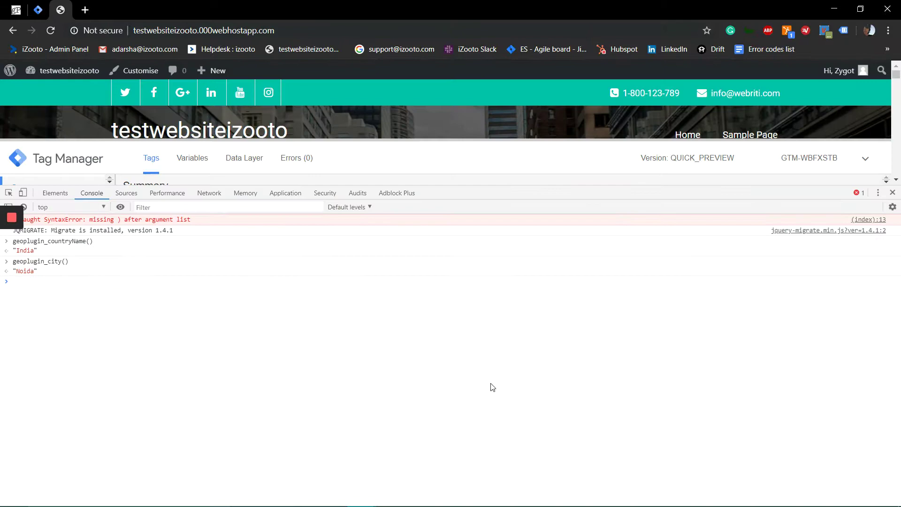
pyautogui.click(892, 207)
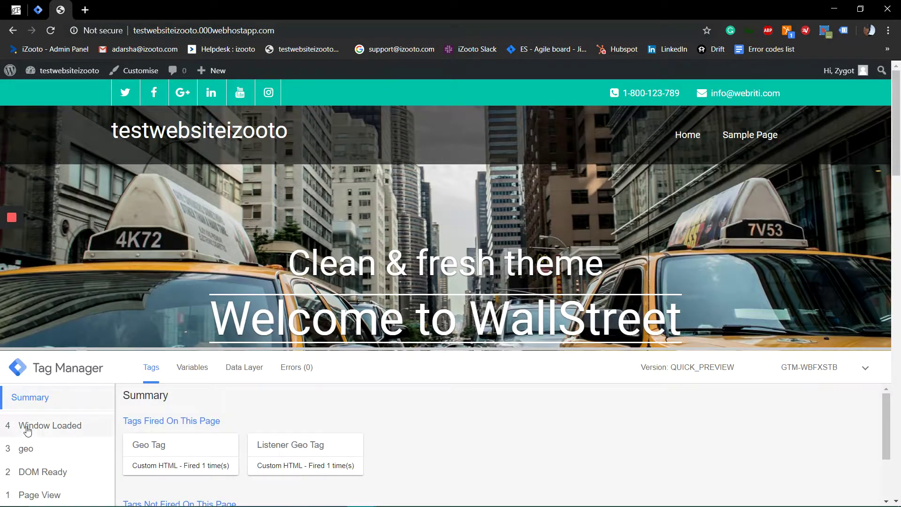
pyautogui.click(25, 448)
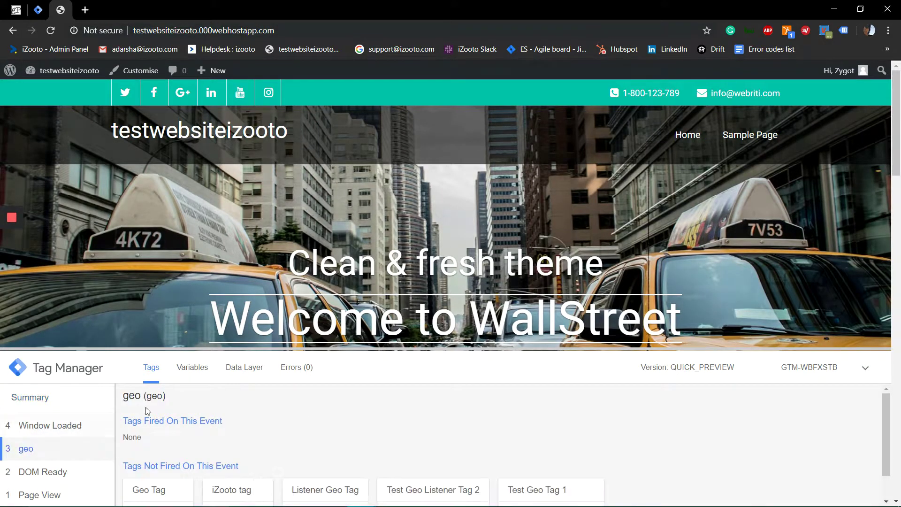
pyautogui.click(254, 368)
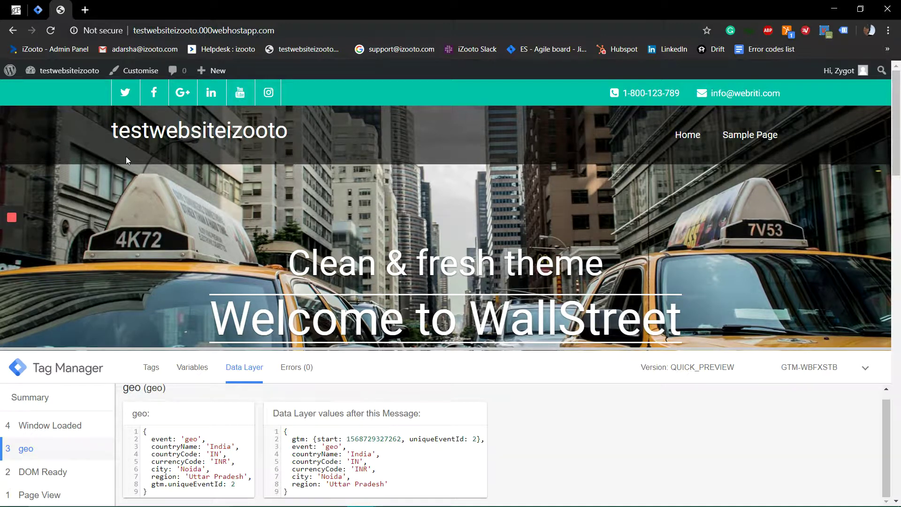
pyautogui.hotkey('ctrl', 'shift', 'Tab')
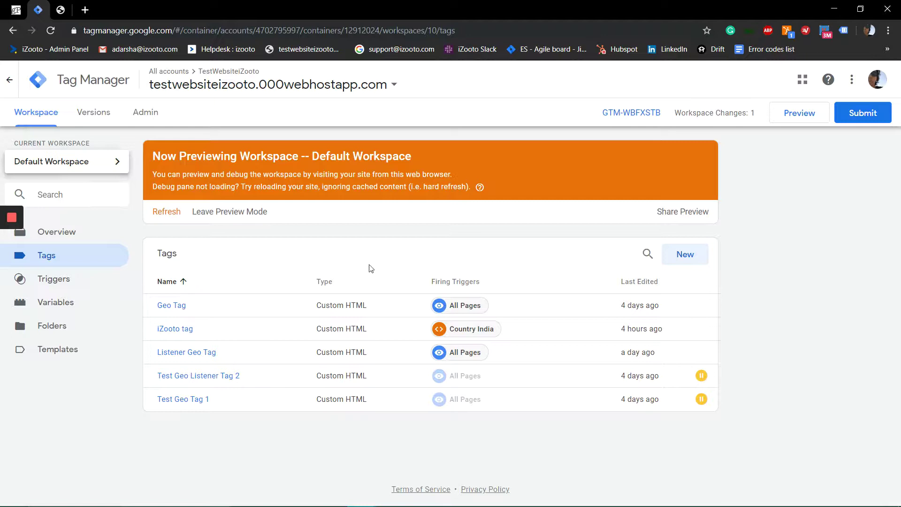
pyautogui.click(77, 312)
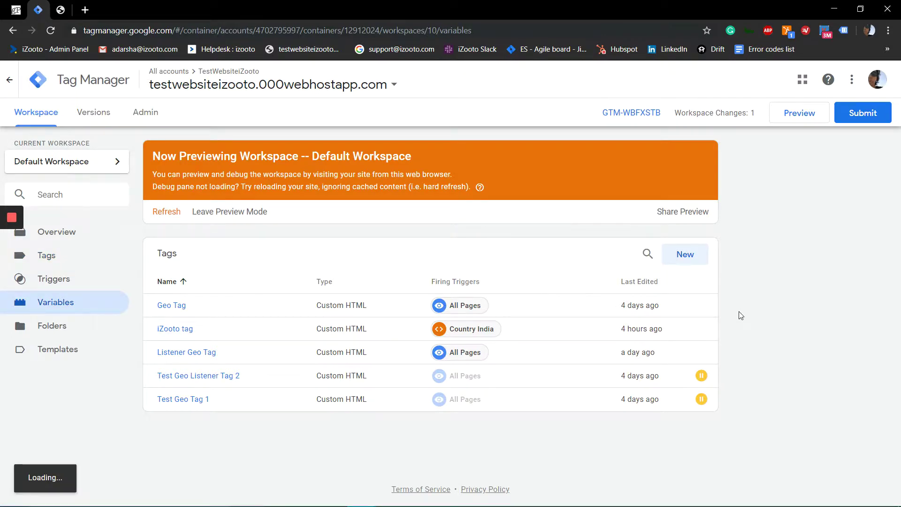
pyautogui.scroll(-3, 680, 307)
pyautogui.click(683, 303)
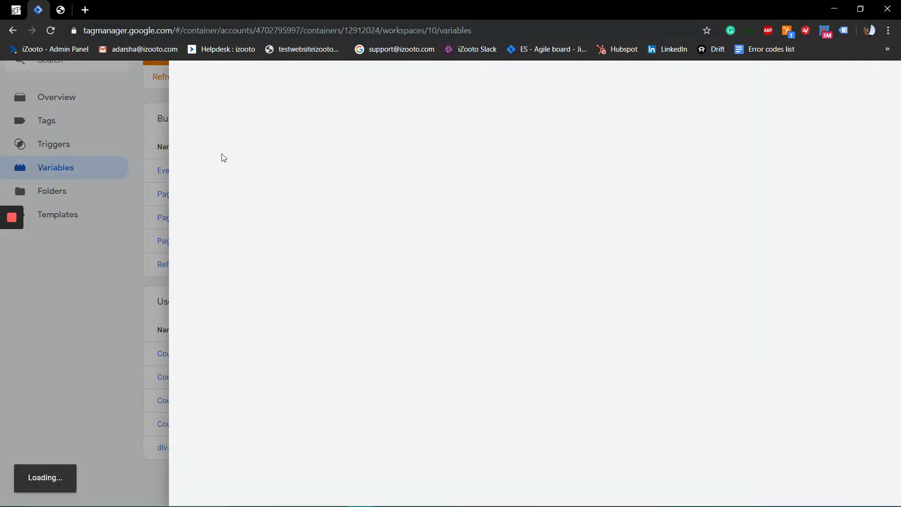
pyautogui.hotkey('ctrl', 'v')
pyautogui.click(503, 192)
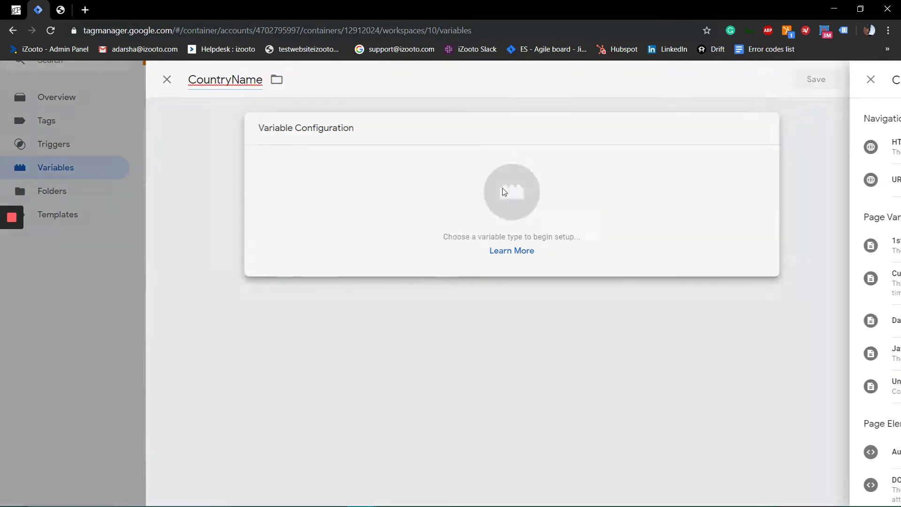
pyautogui.click(605, 325)
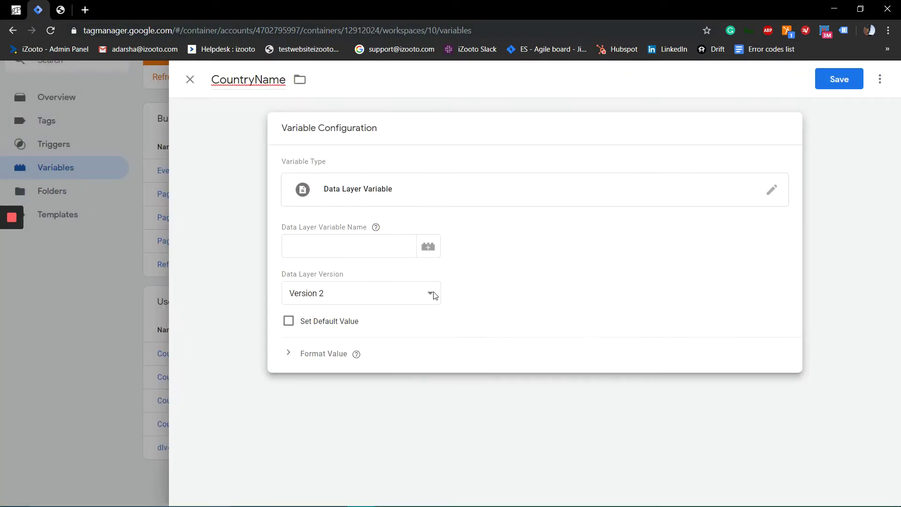
pyautogui.click(60, 10)
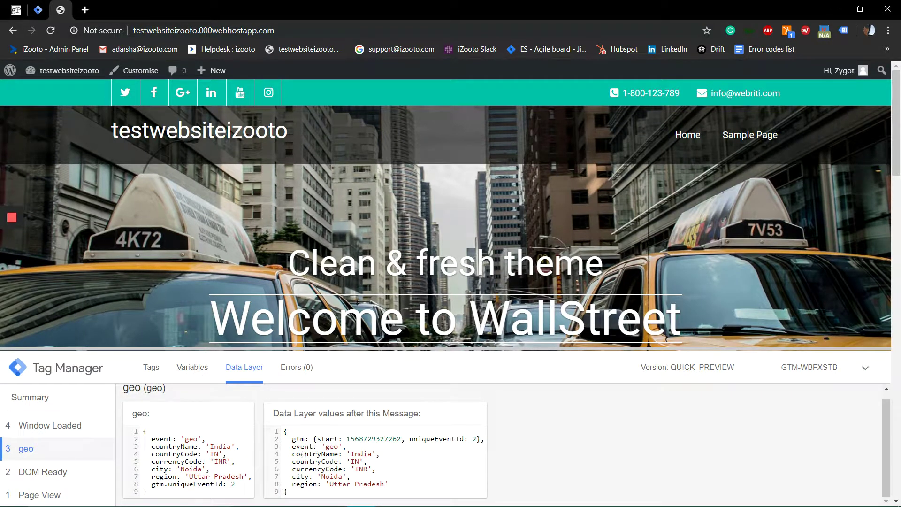
pyautogui.click(38, 9)
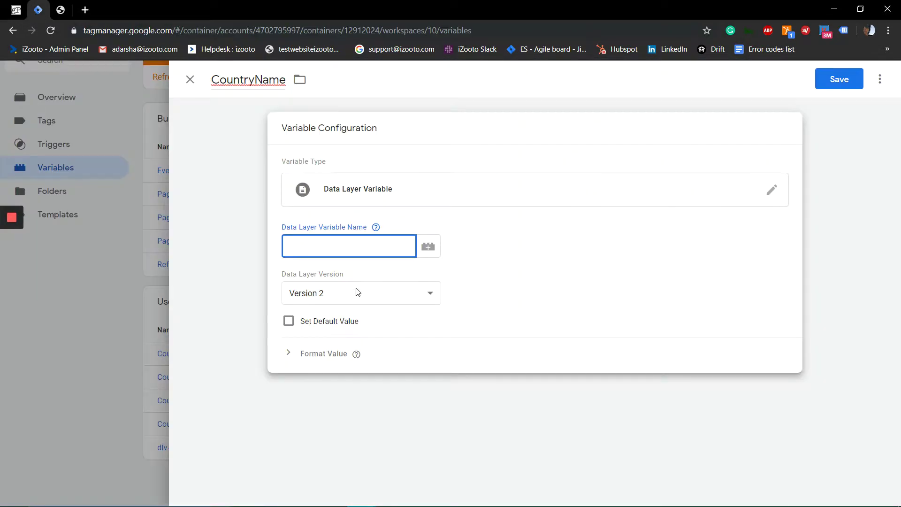
pyautogui.write('countryName')
pyautogui.click(128, 201)
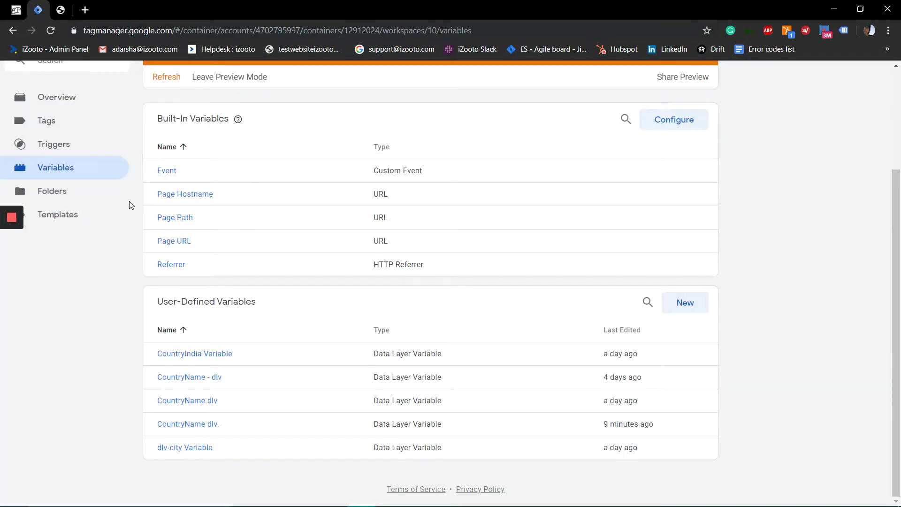
pyautogui.click(62, 130)
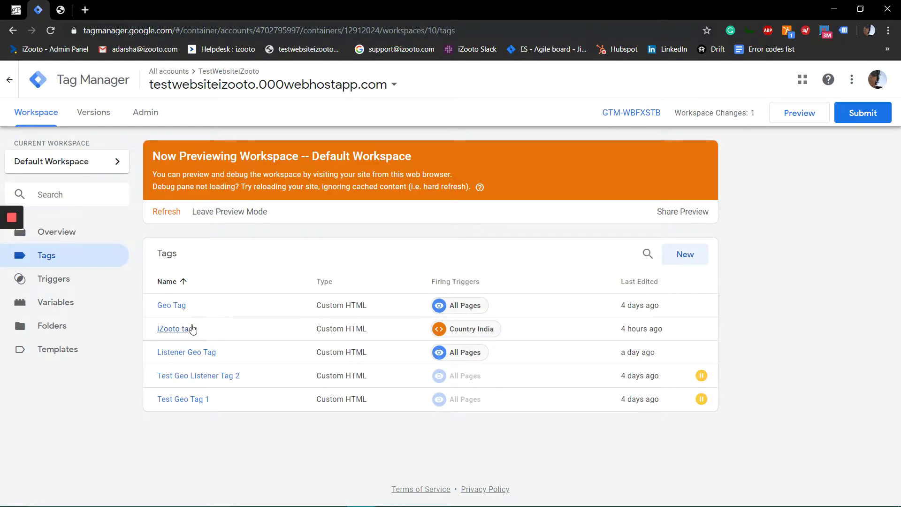
# - Open the iZooto tag's triggering settings and start creating a new trigger
pyautogui.click(191, 328)
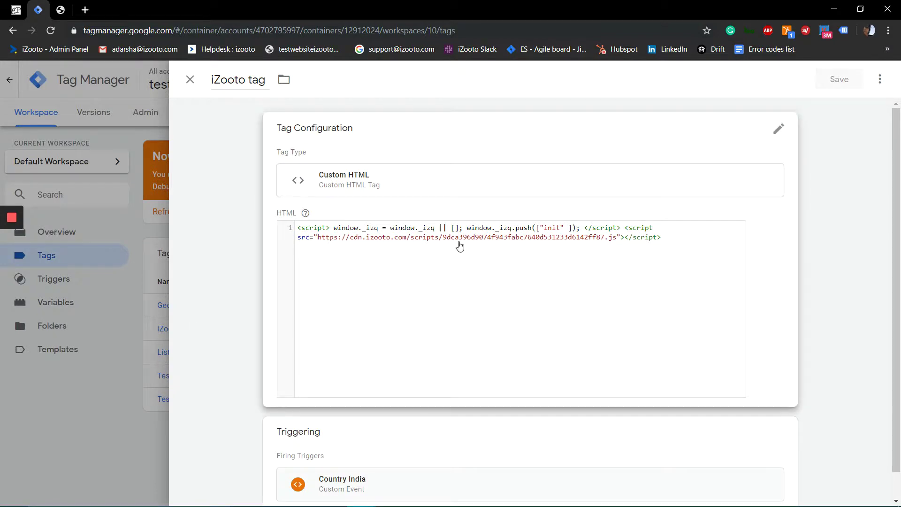
pyautogui.scroll(-1, 458, 245)
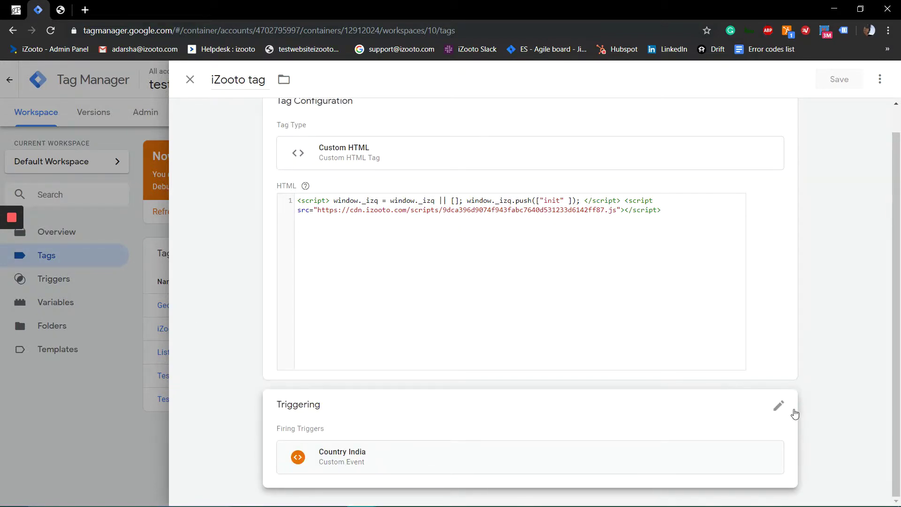
pyautogui.click(778, 405)
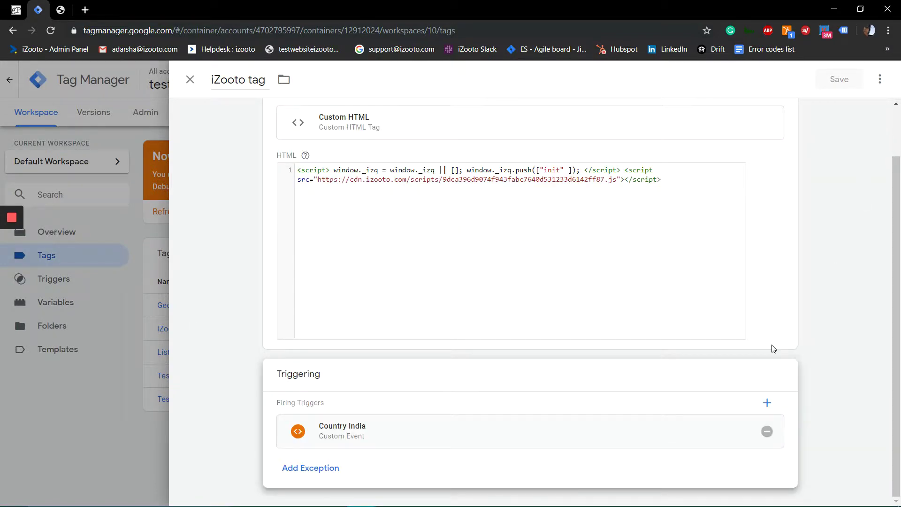
pyautogui.click(768, 402)
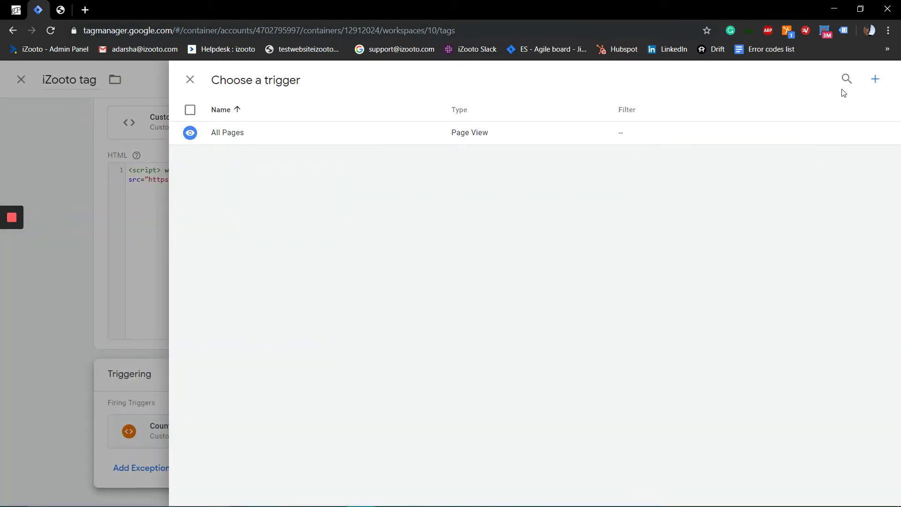
pyautogui.click(871, 76)
# - Make CountryIndia a Custom Event trigger firing when CountryName - dlv does not contain India
pyautogui.click(533, 118)
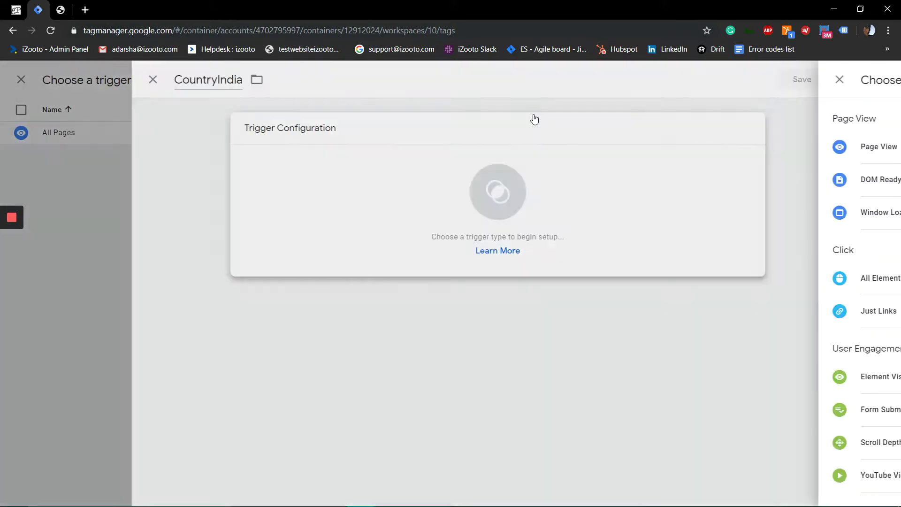
pyautogui.scroll(-2, 610, 399)
pyautogui.scroll(-1, 601, 415)
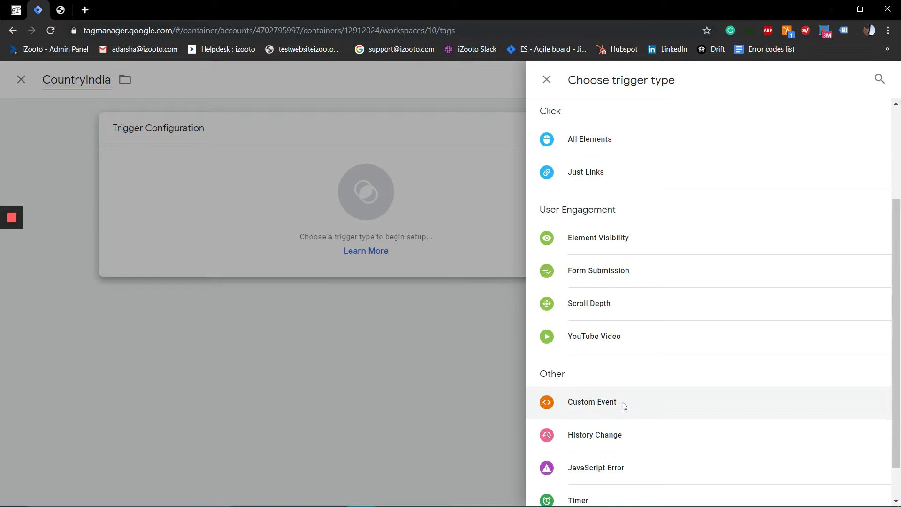
pyautogui.click(623, 403)
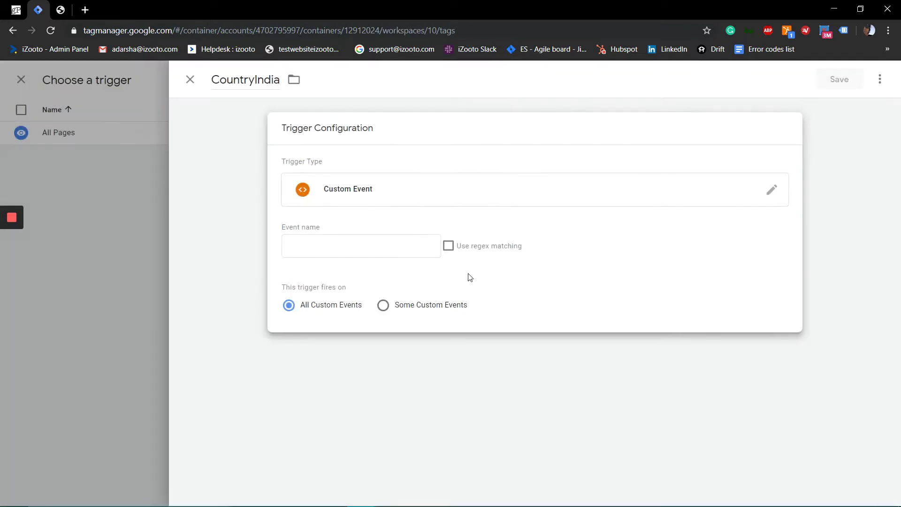
pyautogui.click(396, 309)
pyautogui.click(384, 357)
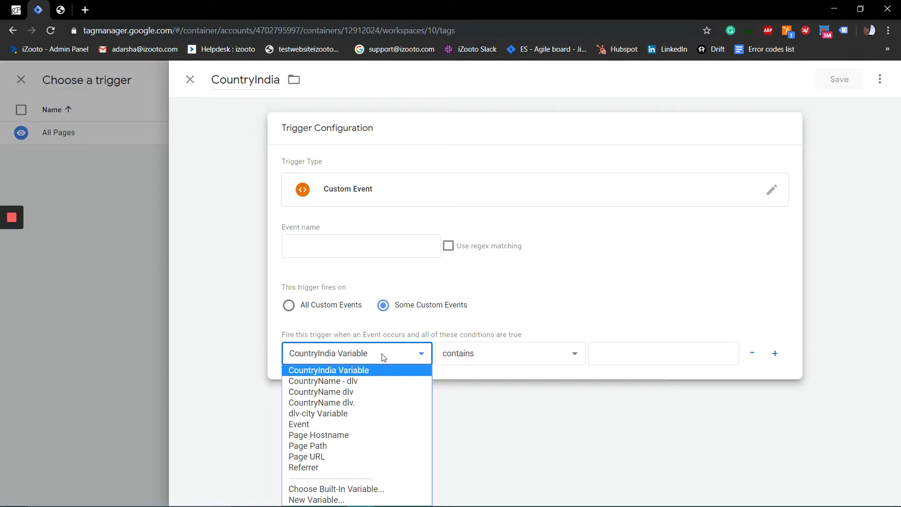
pyautogui.click(376, 381)
pyautogui.click(562, 358)
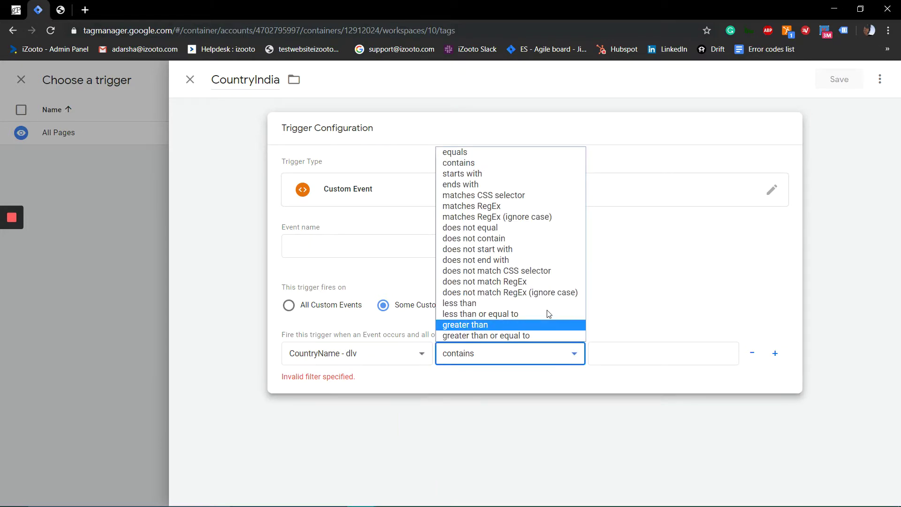
pyautogui.click(526, 238)
pyautogui.click(608, 355)
pyautogui.write('India')
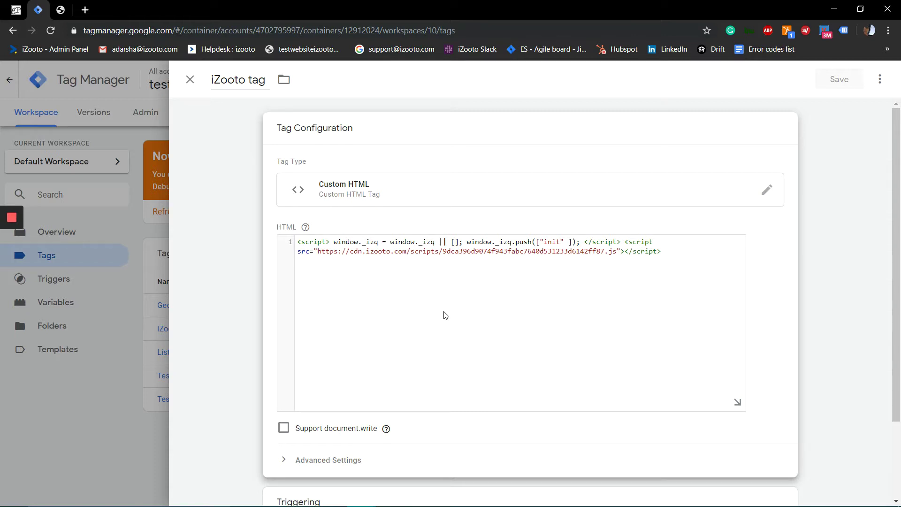
# - Close the iZooto tag editor and reload the test site with F5 in preview mode
pyautogui.click(149, 139)
pyautogui.click(63, 13)
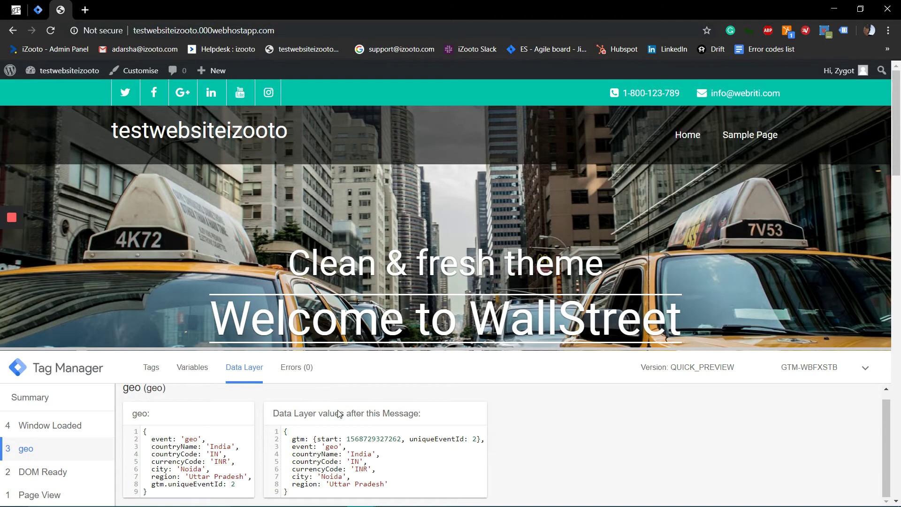
pyautogui.press('F5')
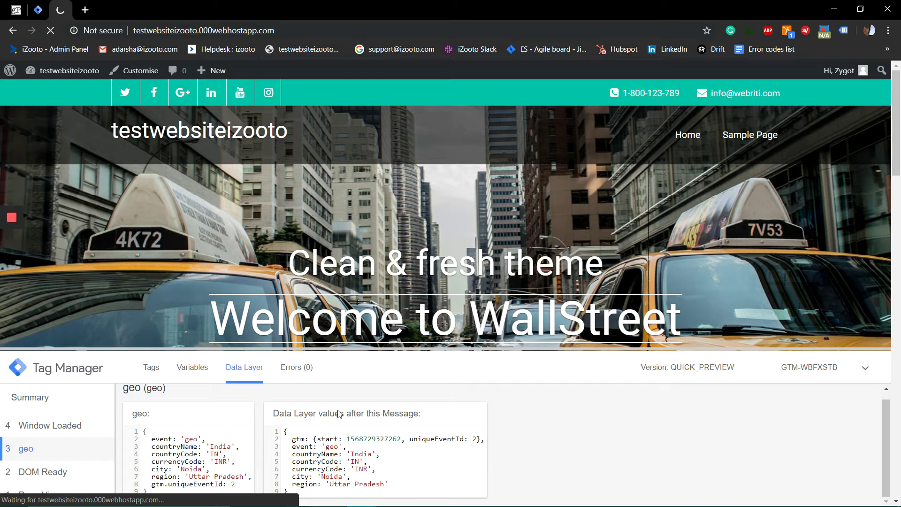